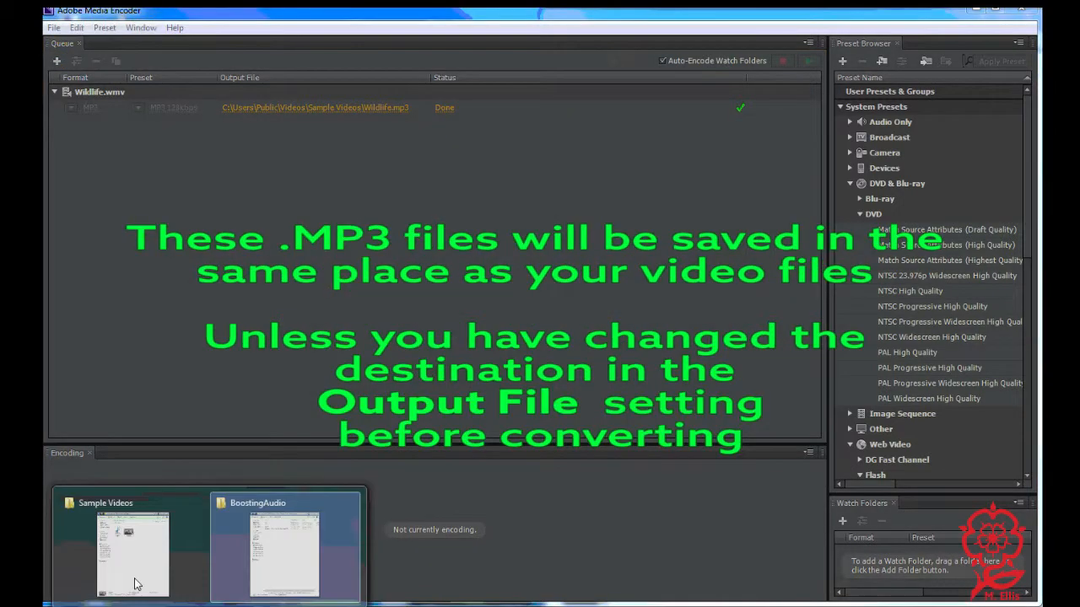
# - Locate the converted Wildlife MP3 in the Sample Videos folder, then close Adobe Media Encoder
pyautogui.click(152, 578)
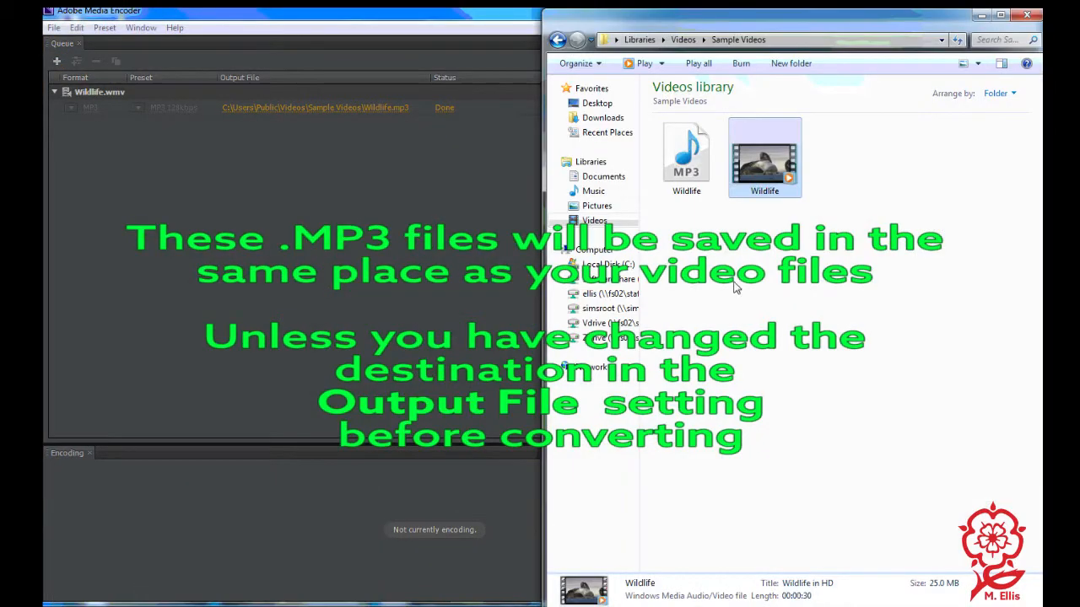
pyautogui.click(683, 165)
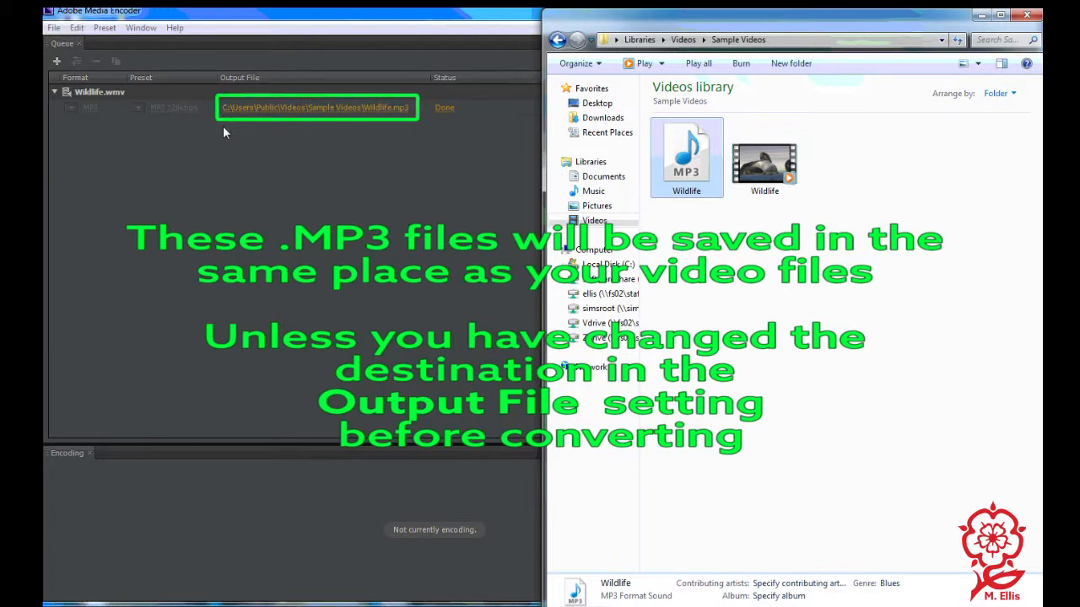
pyautogui.click(415, 166)
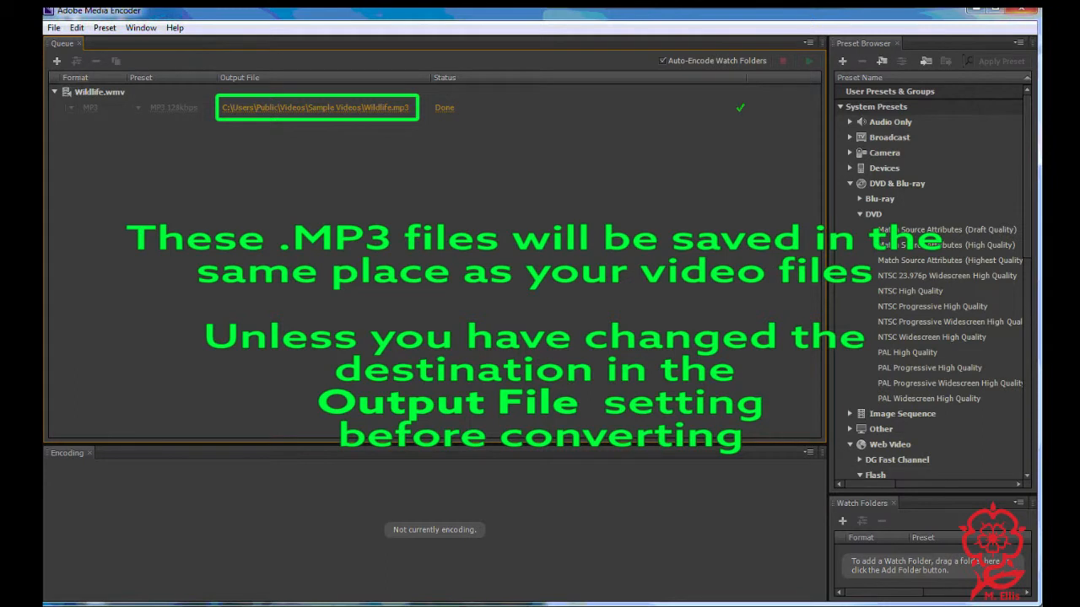
pyautogui.click(1033, 13)
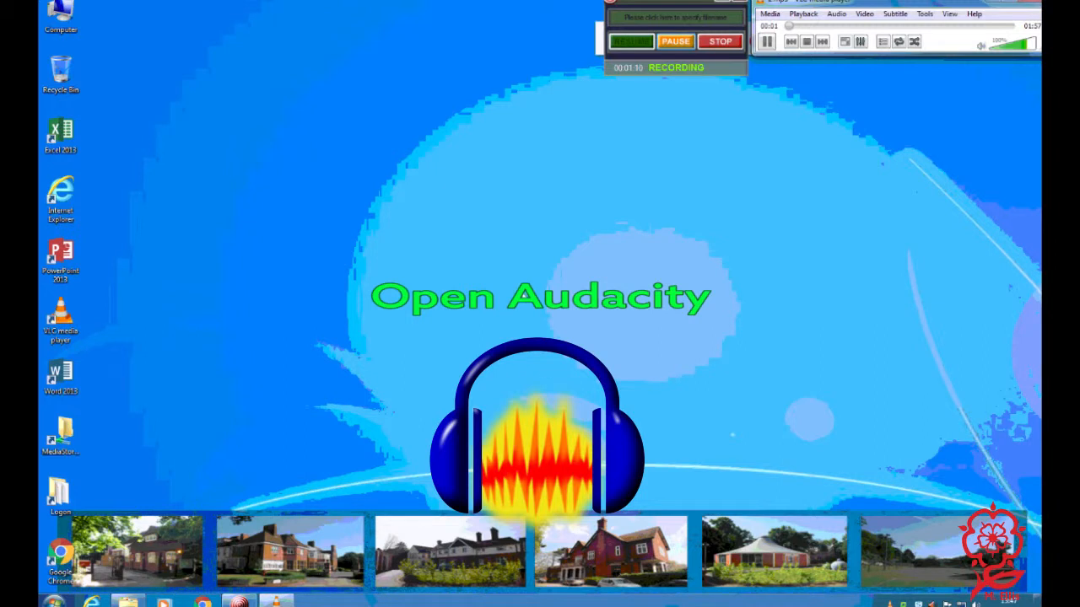
# - Launch Audacity from the Start menu's All Programs list
pyautogui.click(55, 601)
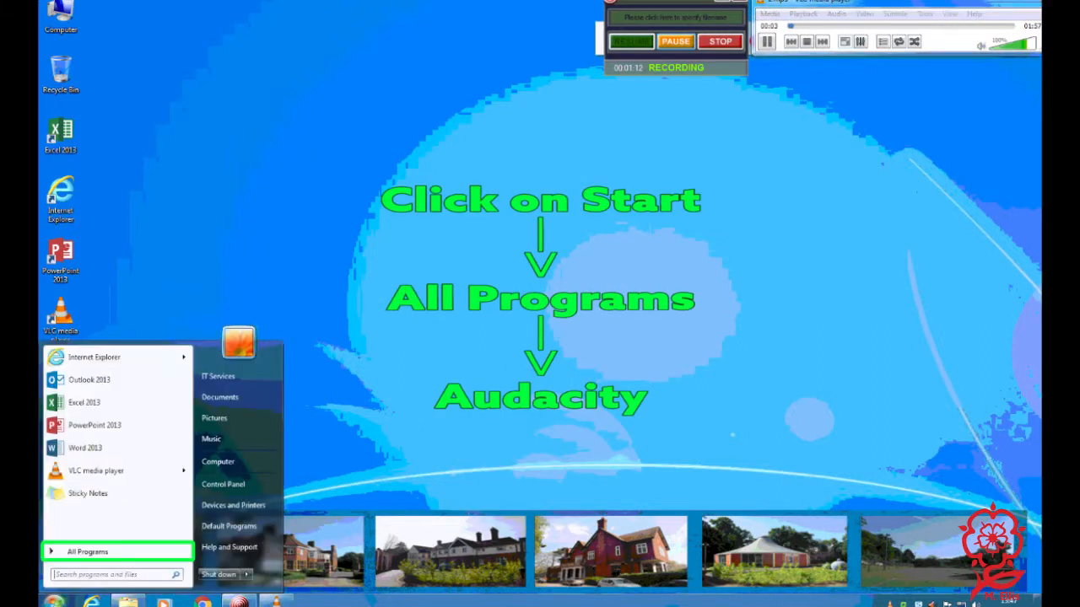
pyautogui.click(87, 552)
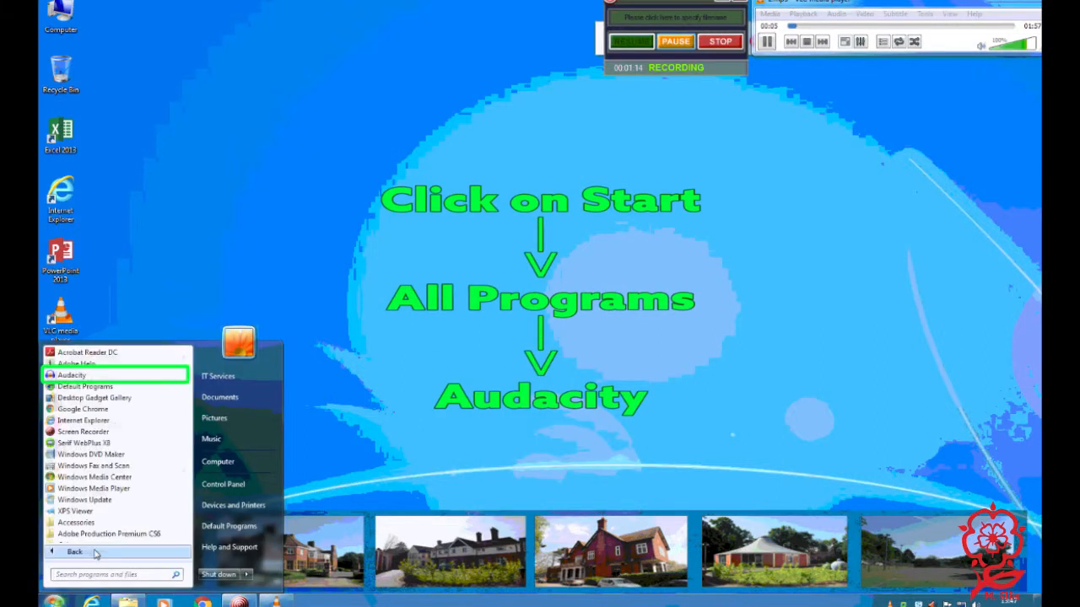
pyautogui.click(127, 374)
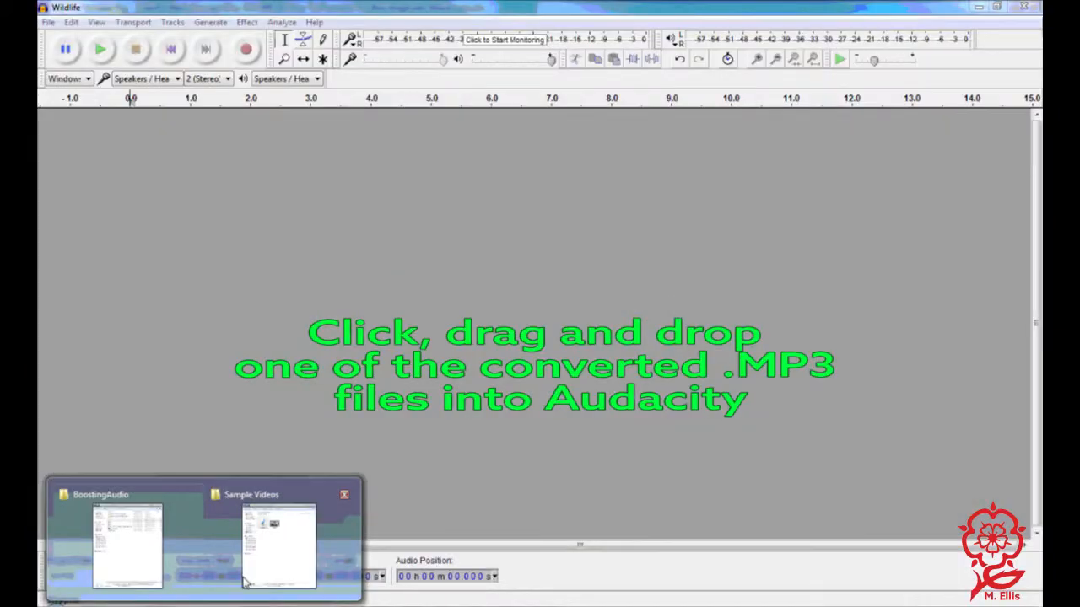
pyautogui.click(243, 580)
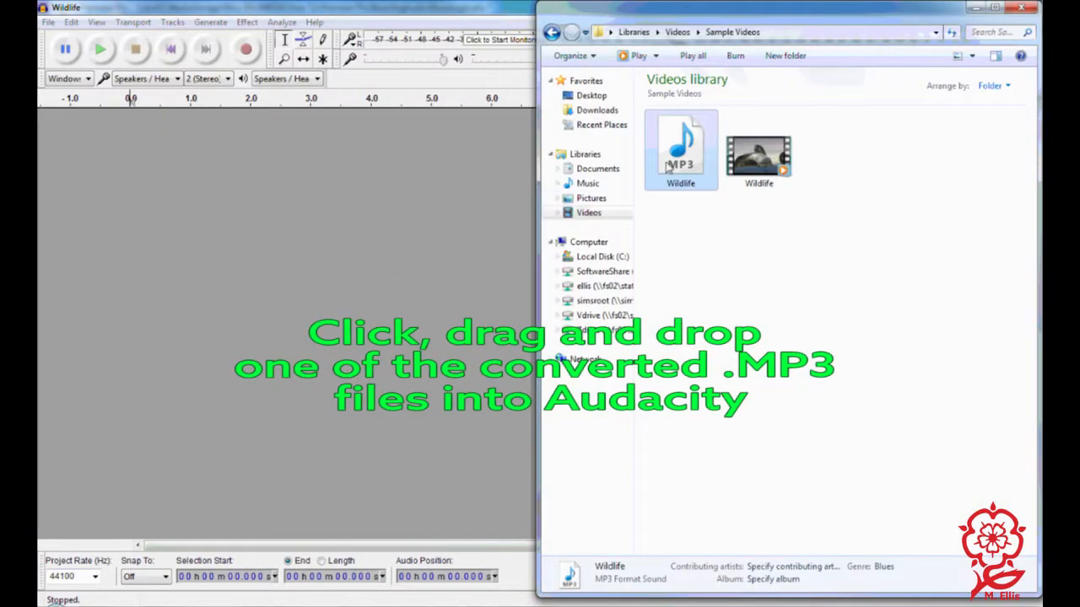
# - Import the Wildlife MP3 into Audacity by dropping it from the Sample Videos folder
pyautogui.moveTo(690, 148); pyautogui.dragTo(424, 197)
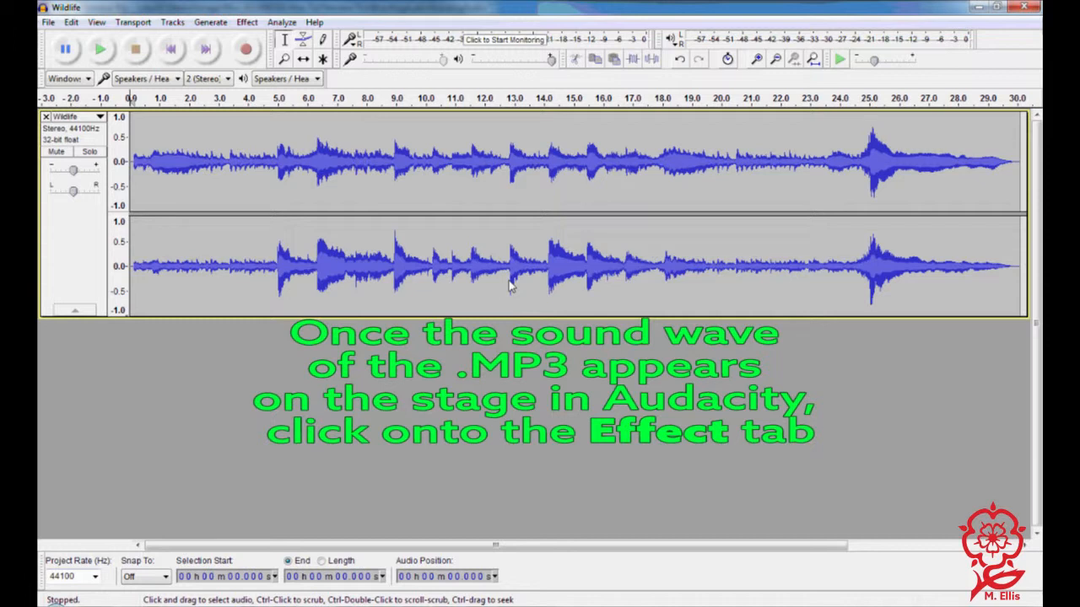
# - Apply the Normalize effect to the track with maximum amplitude -1.0 dB
pyautogui.click(246, 23)
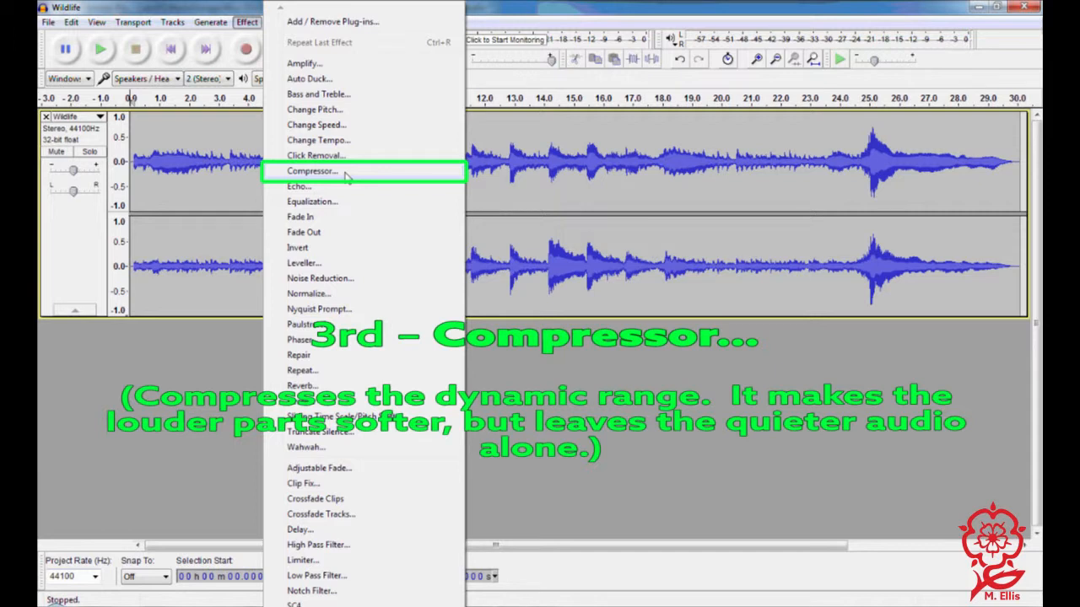
pyautogui.click(319, 296)
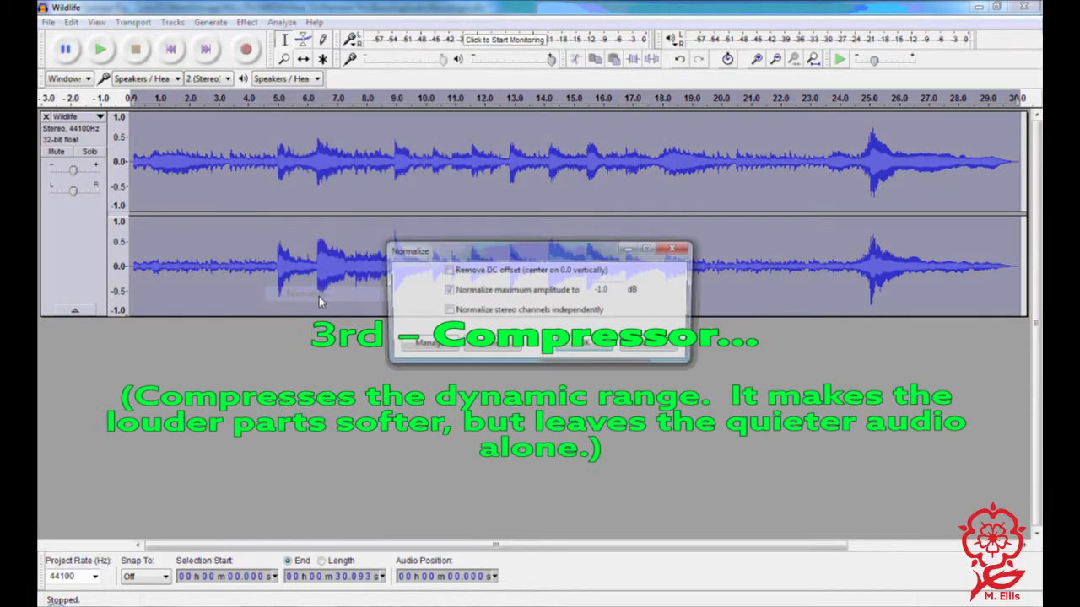
pyautogui.click(584, 345)
# - Apply the Amplify effect to the track with its default settings
pyautogui.click(246, 22)
pyautogui.click(303, 64)
pyautogui.click(583, 357)
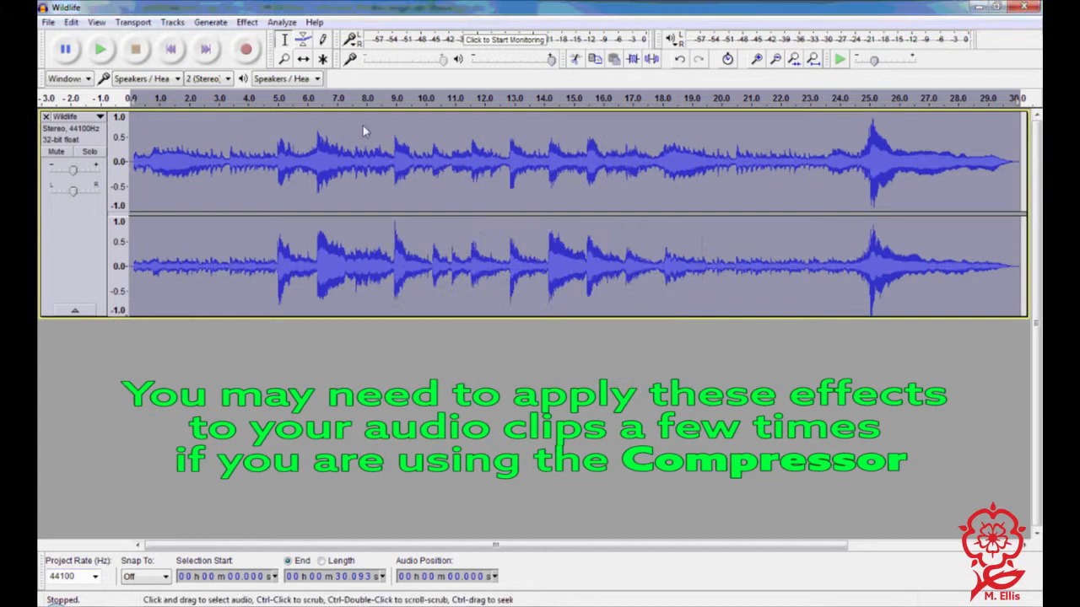
# - Apply the Compressor effect to the track with its default settings
pyautogui.click(246, 22)
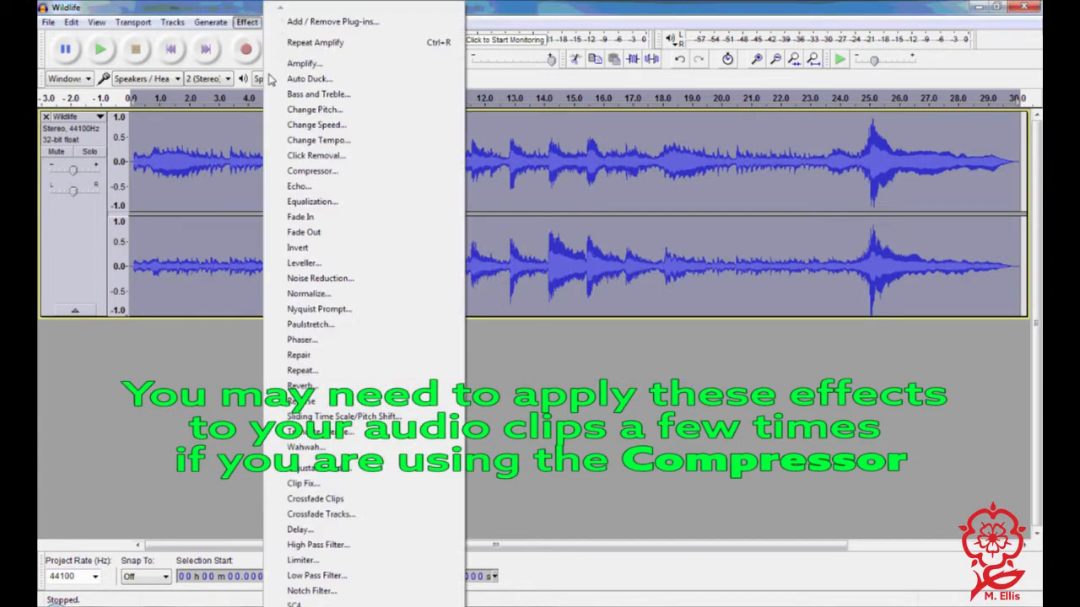
pyautogui.click(344, 172)
pyautogui.click(595, 462)
# - Apply the Normalize effect to the track again
pyautogui.click(246, 22)
pyautogui.click(309, 294)
pyautogui.click(576, 342)
# - Apply the Amplify effect to the track again as the final effect
pyautogui.click(246, 22)
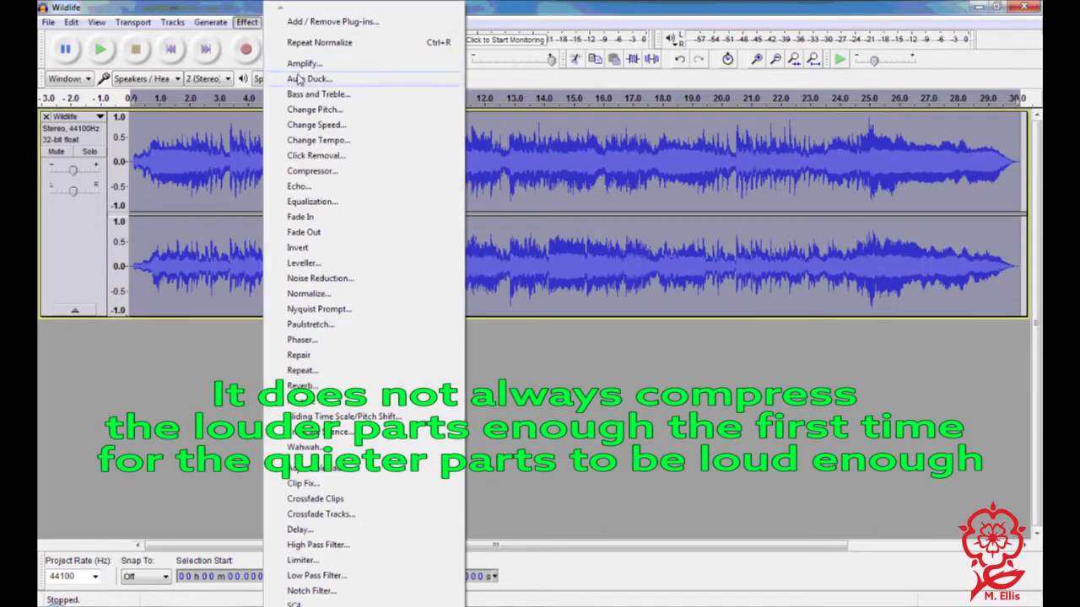
pyautogui.click(302, 67)
pyautogui.click(590, 360)
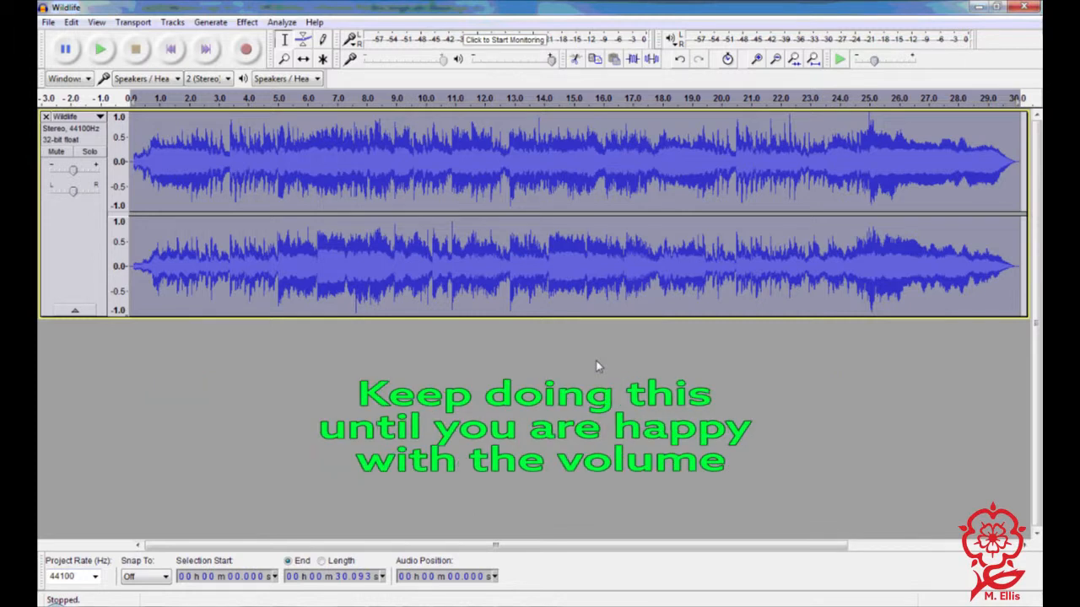
pyautogui.click(247, 22)
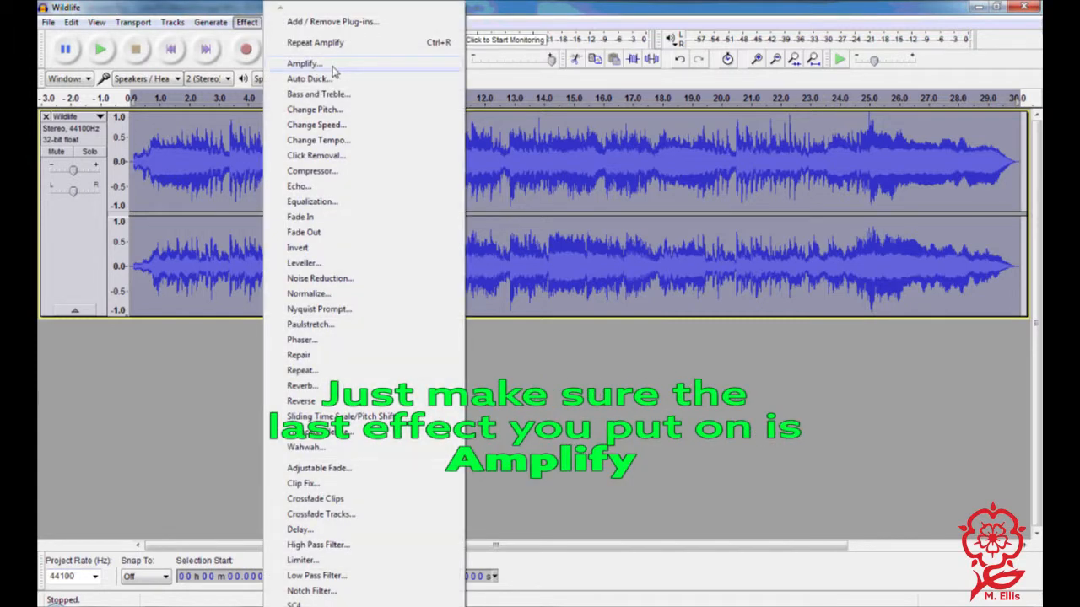
pyautogui.click(187, 407)
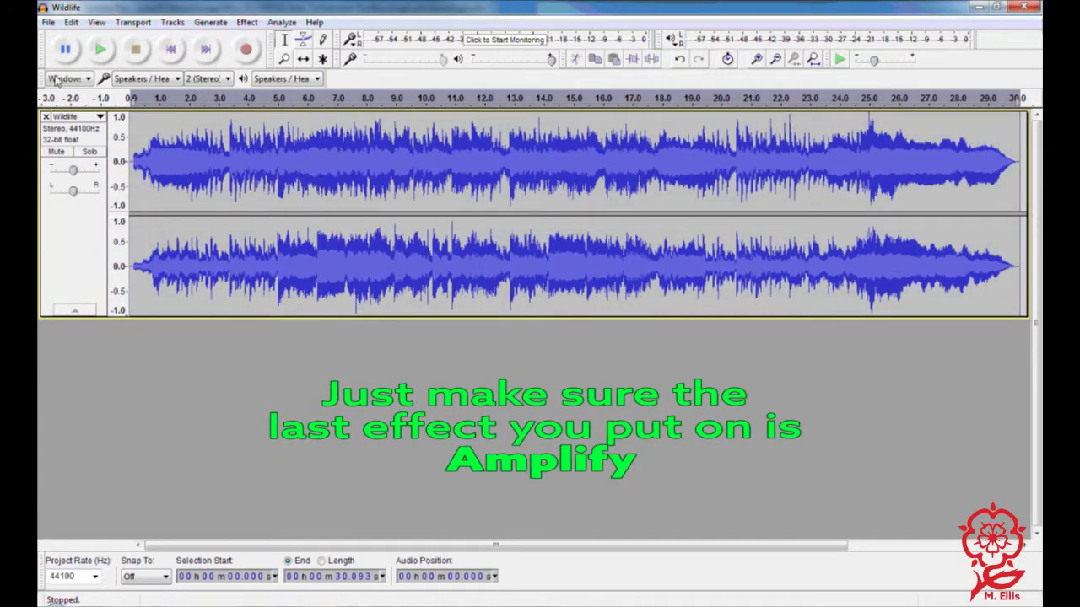
# - Export the whole track as an MP3 named new audio in the BoostingAudio folder, accepting the metadata
pyautogui.click(186, 152)
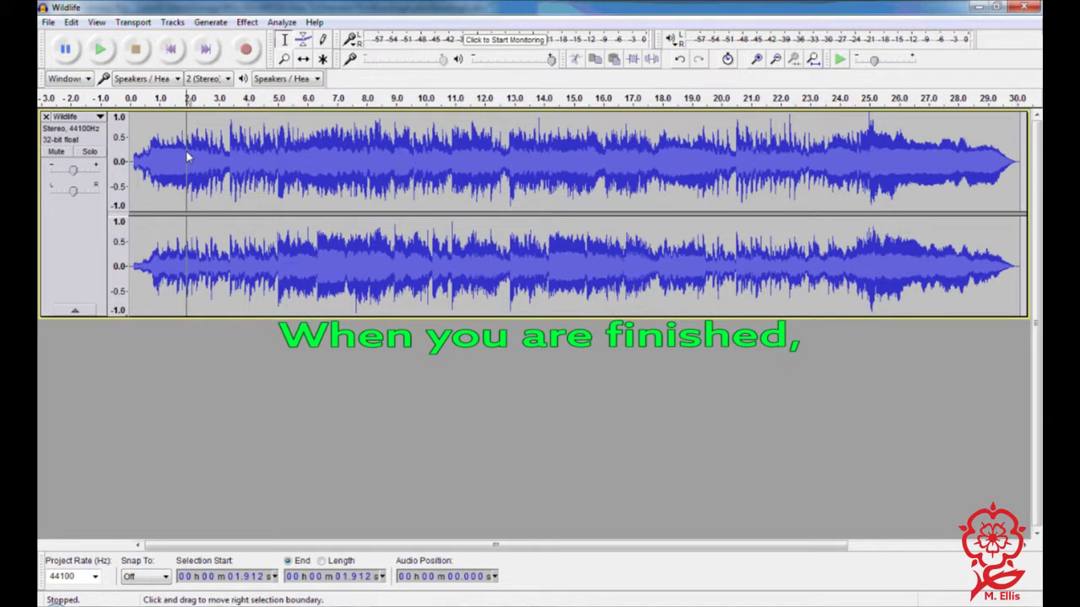
pyautogui.doubleClick(187, 152)
pyautogui.click(49, 23)
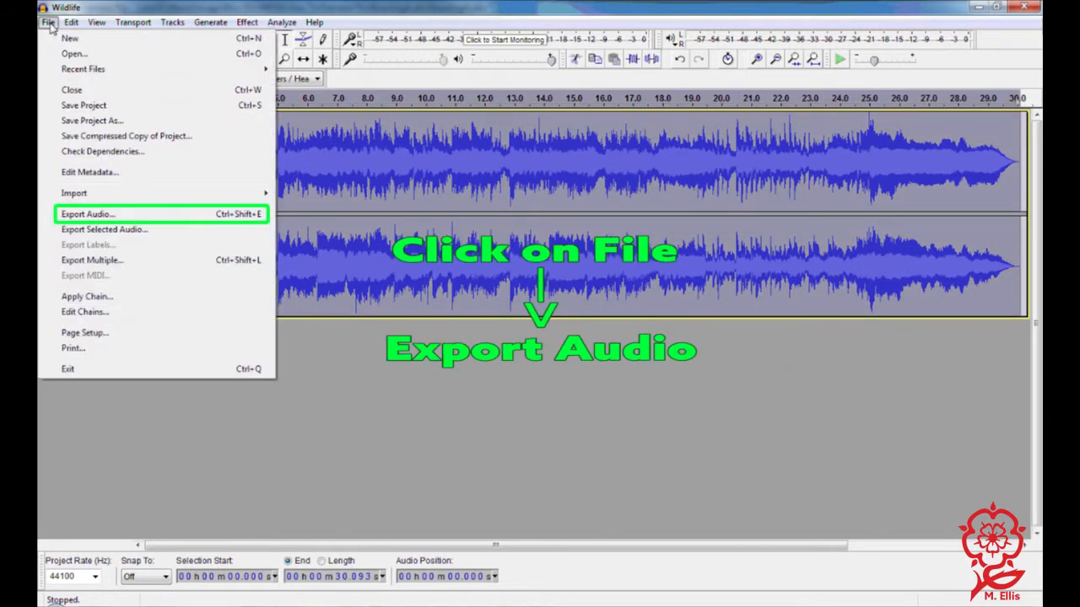
pyautogui.click(139, 216)
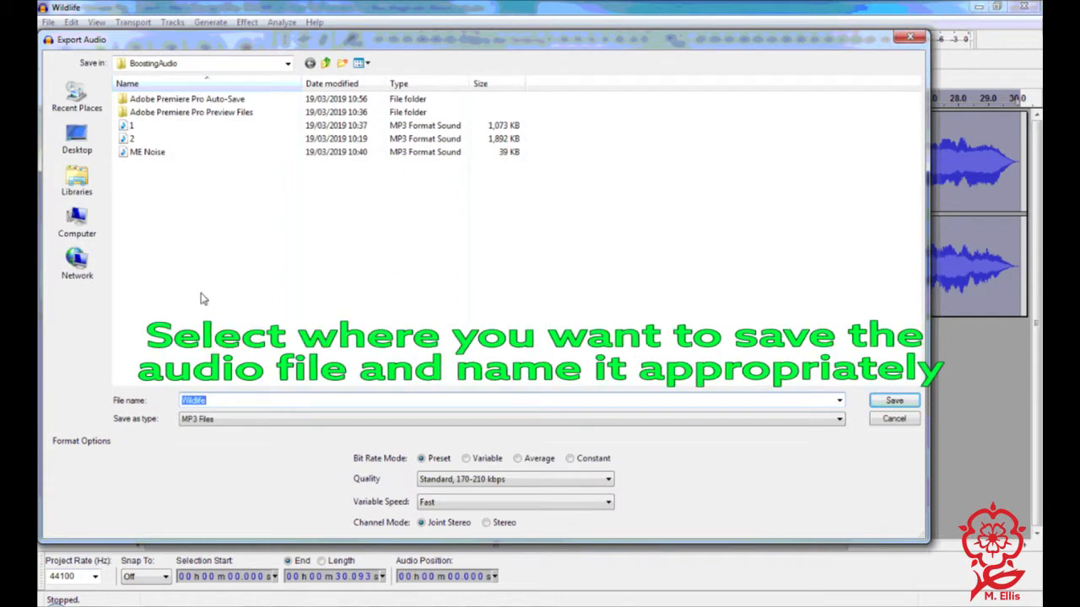
pyautogui.write('nw')
pyautogui.press('BackSpace')
pyautogui.write('ew audio')
pyautogui.click(895, 401)
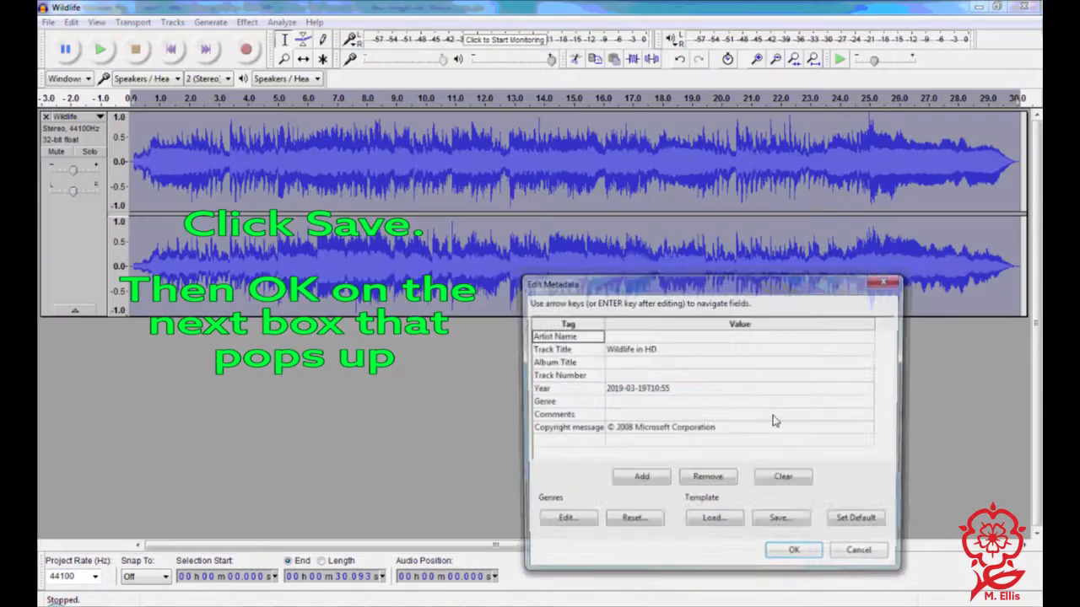
pyautogui.click(795, 552)
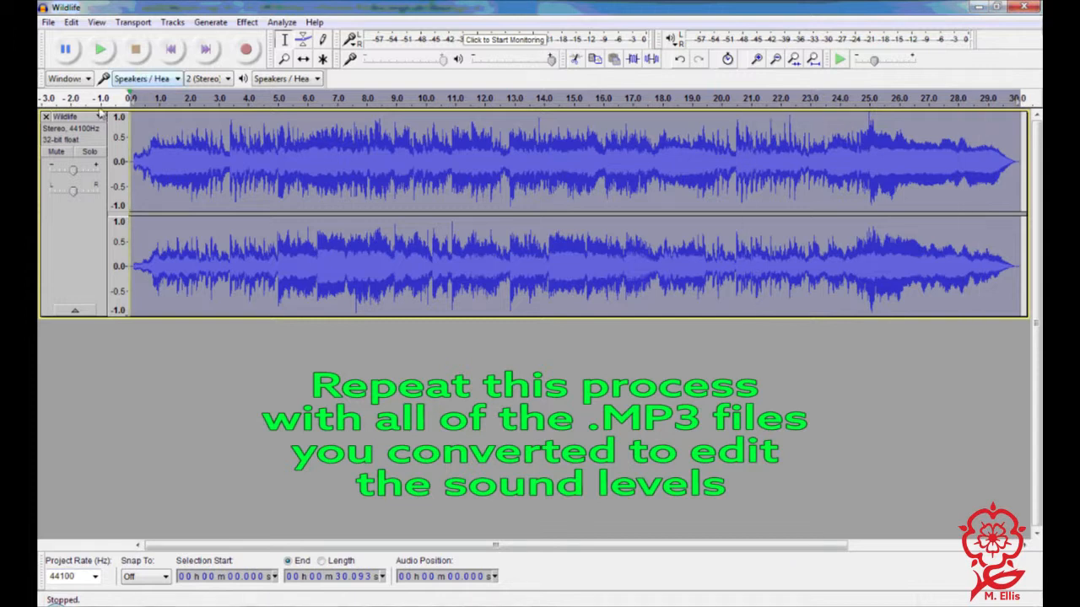
# - Close the Wildlife track in Audacity
pyautogui.click(46, 116)
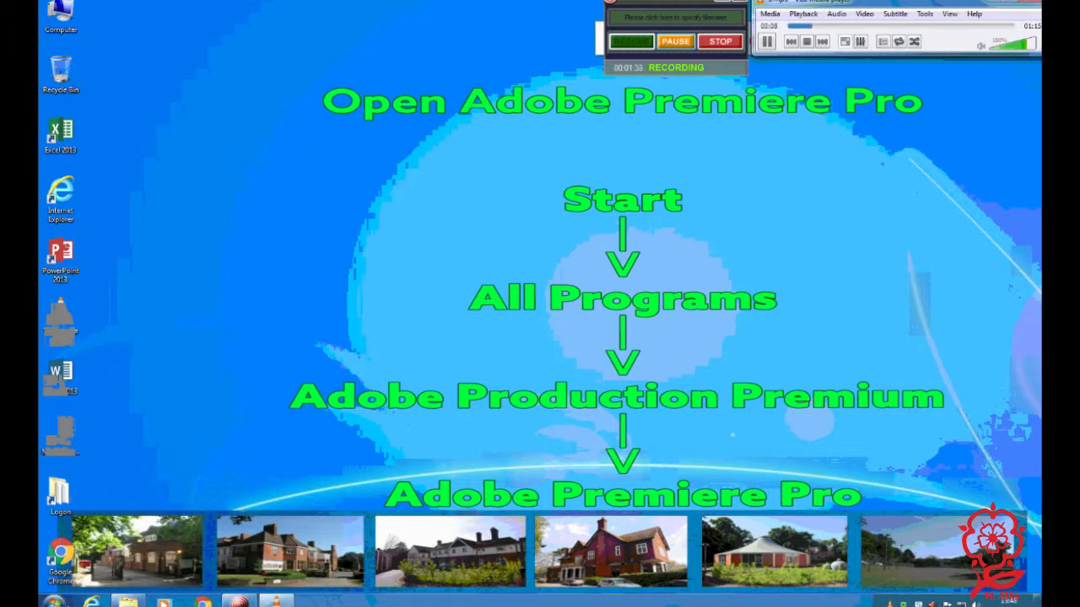
# - Launch Adobe Premiere Pro CS6 from Adobe Production Premium CS6 and open the recent project ImportingNewAudio
pyautogui.click(53, 601)
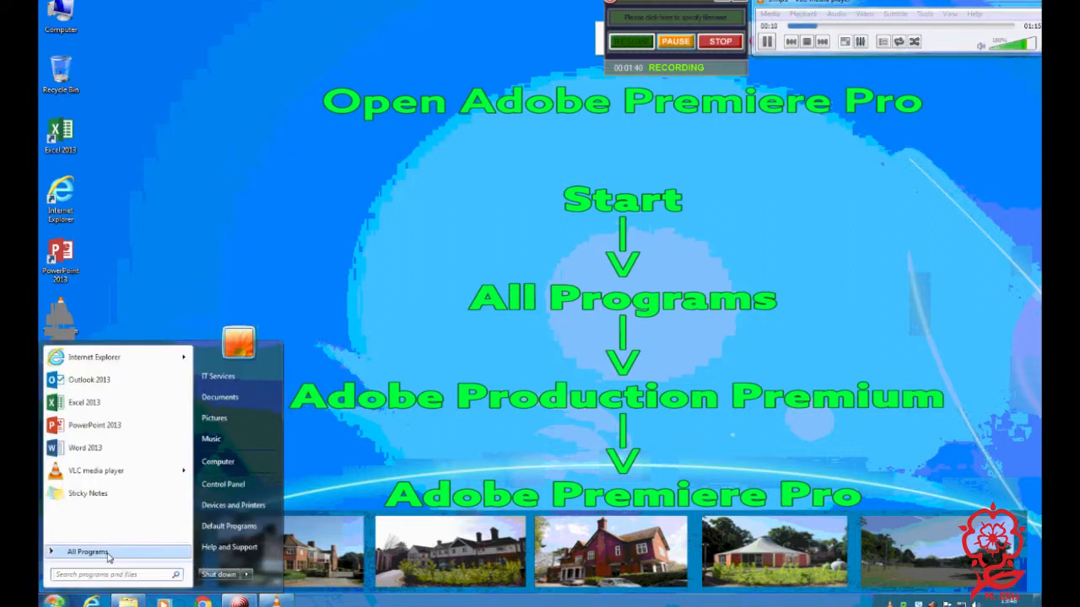
pyautogui.click(88, 552)
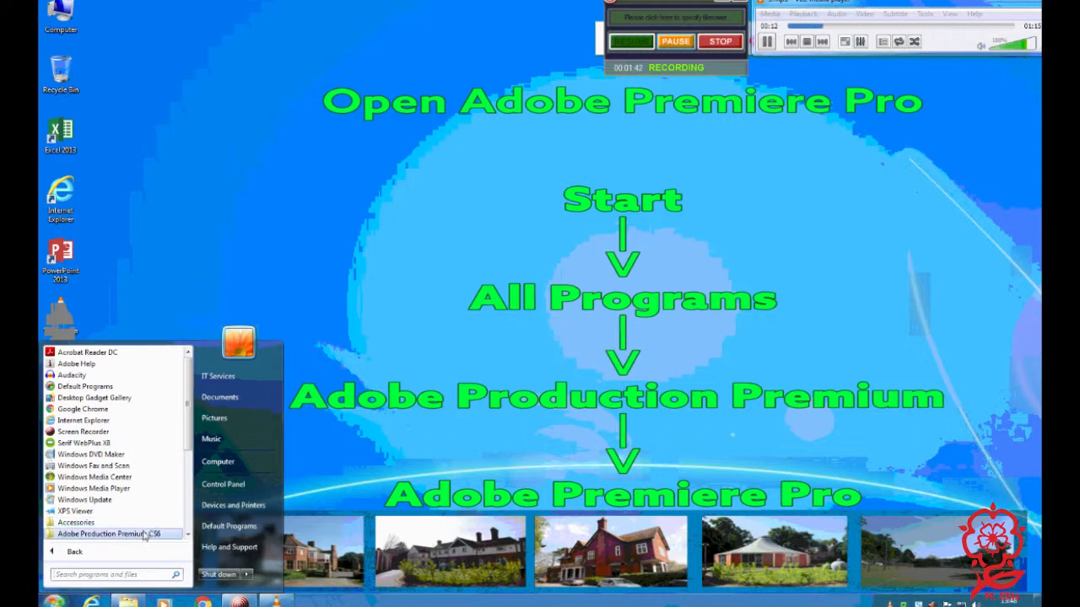
pyautogui.click(109, 534)
pyautogui.scroll(-1, 142, 534)
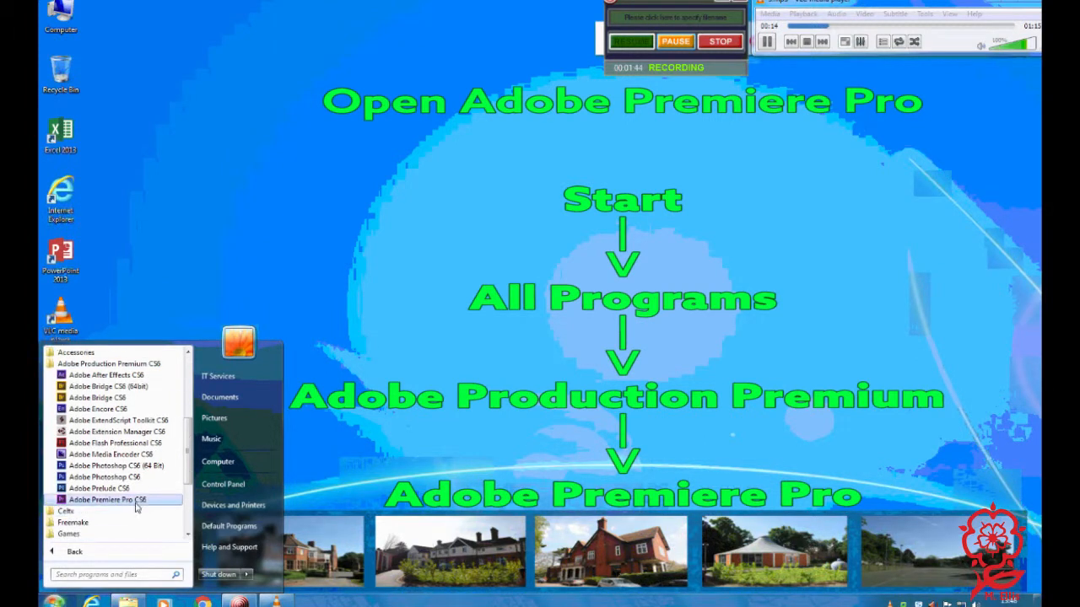
pyautogui.click(158, 500)
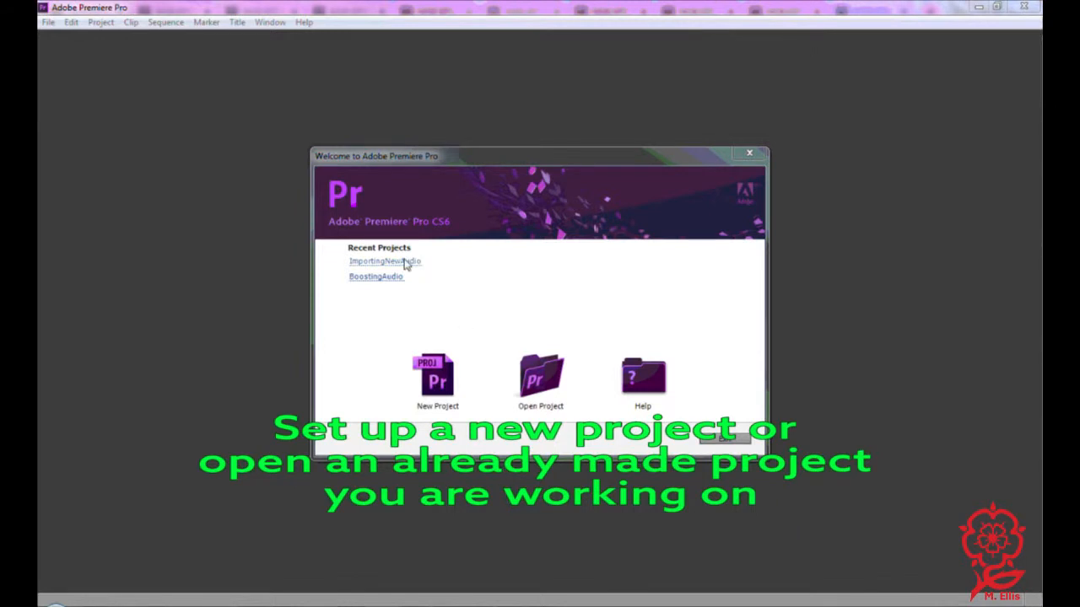
pyautogui.click(405, 262)
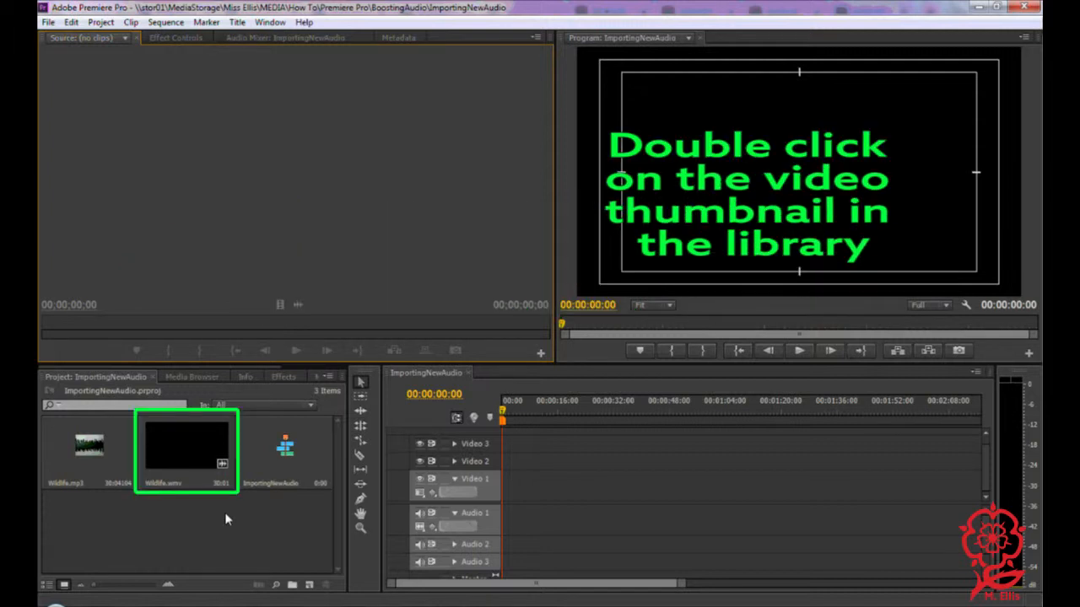
# - Load Wildlife.wmv in the source monitor and place its video at the start of the Video 1 track
pyautogui.doubleClick(184, 449)
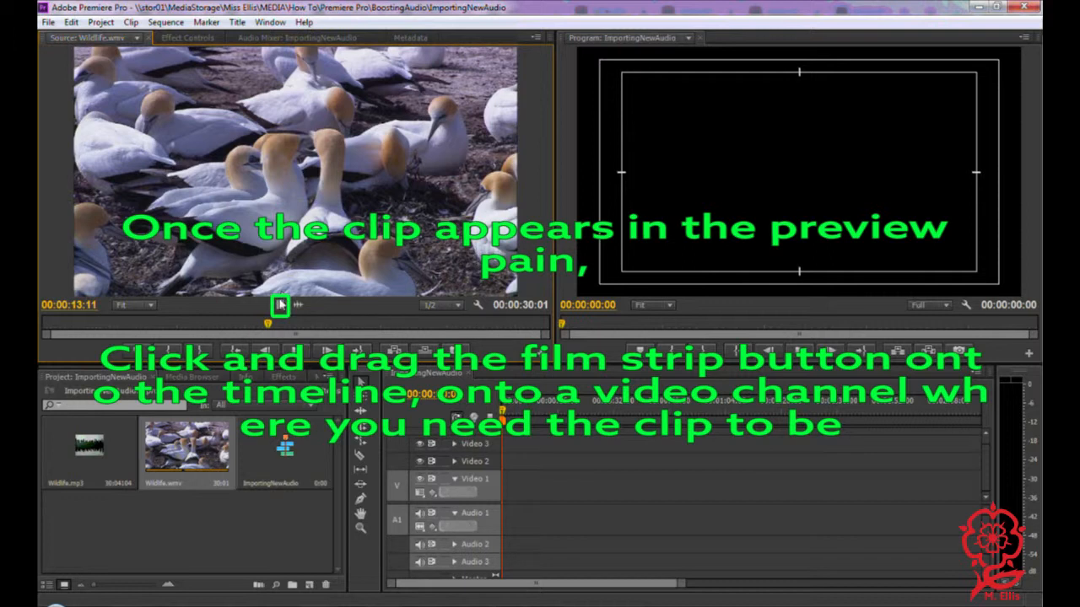
pyautogui.moveTo(280, 308); pyautogui.dragTo(508, 498)
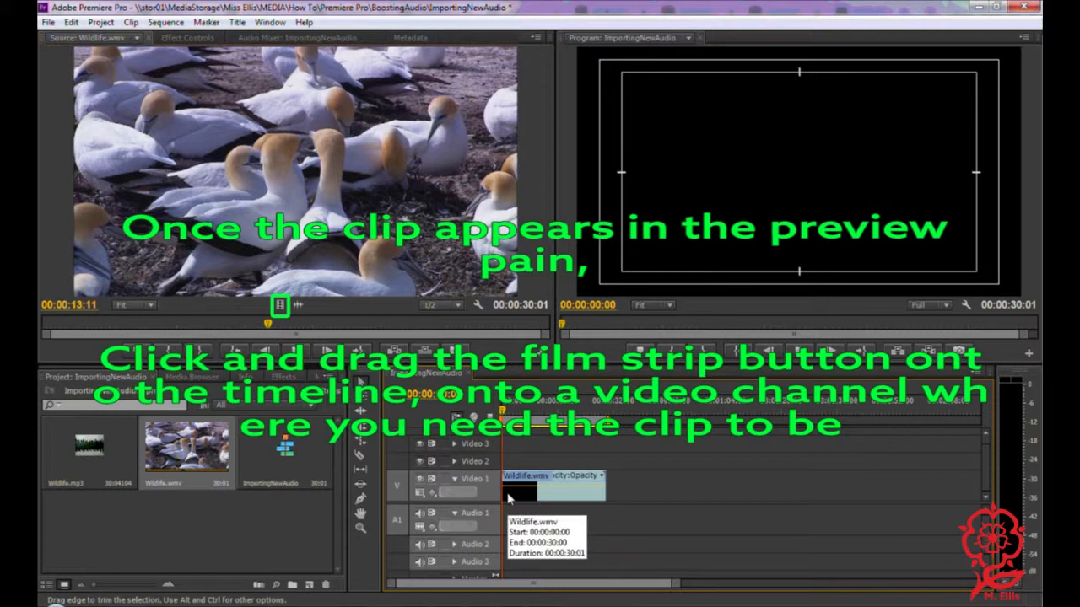
# - Unlink the Wildlife.wmv clip's video from its audio on the timeline
pyautogui.moveTo(83, 437); pyautogui.dragTo(493, 524)
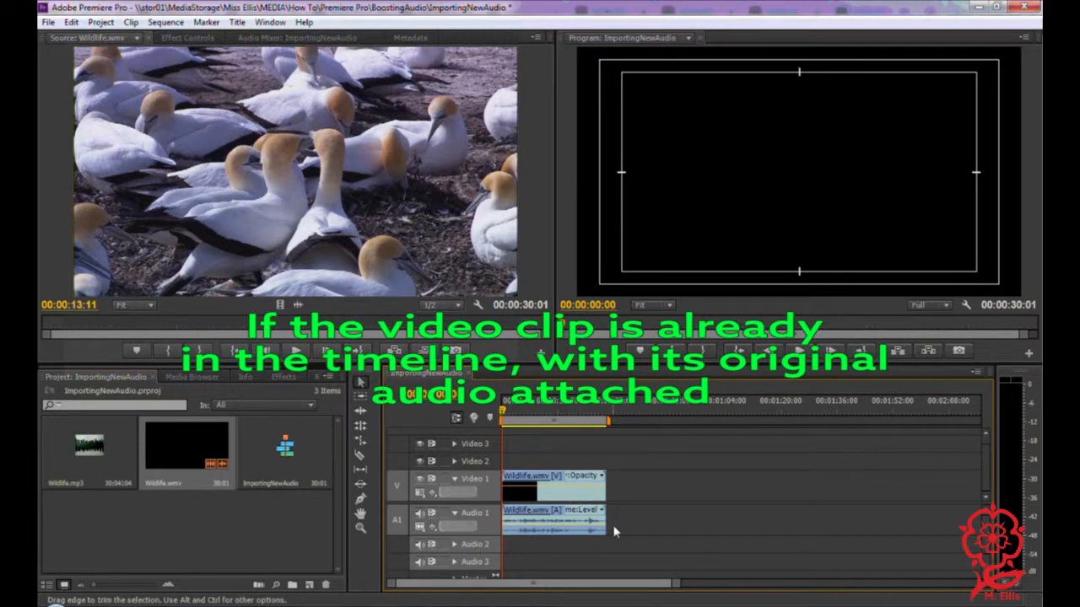
pyautogui.rightClick(537, 516)
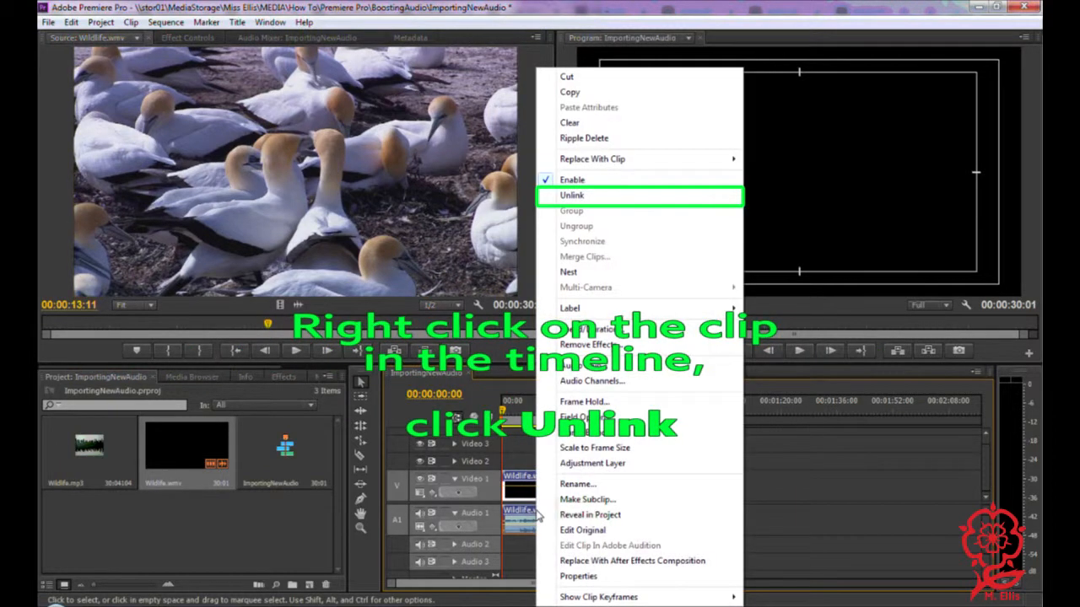
pyautogui.click(588, 197)
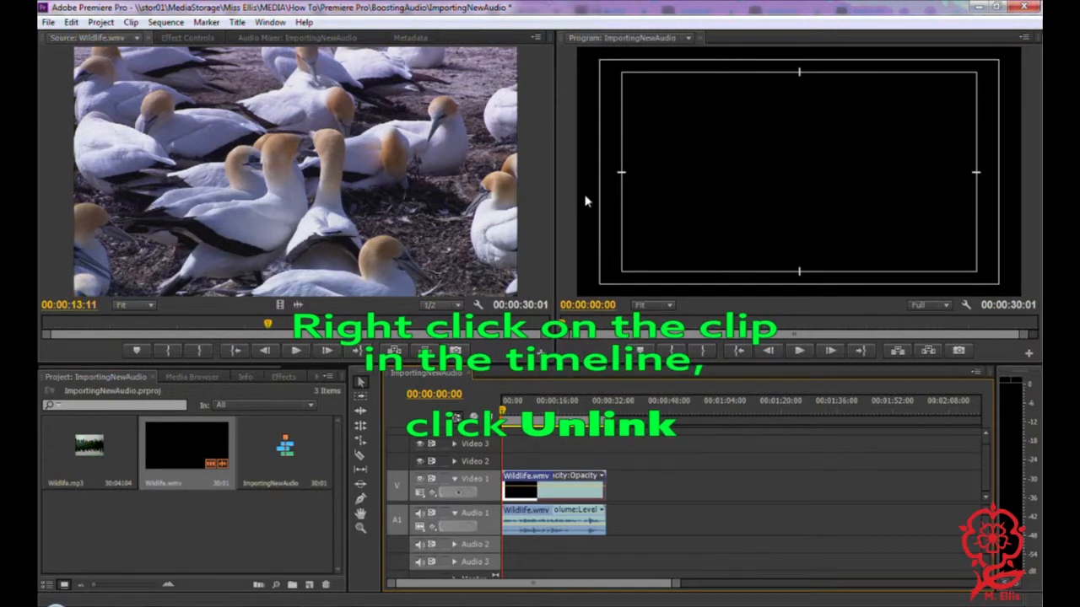
# - Delete the clip's original audio and place Wildlife.mp3 at the start of Audio 1 in its place
pyautogui.click(532, 516)
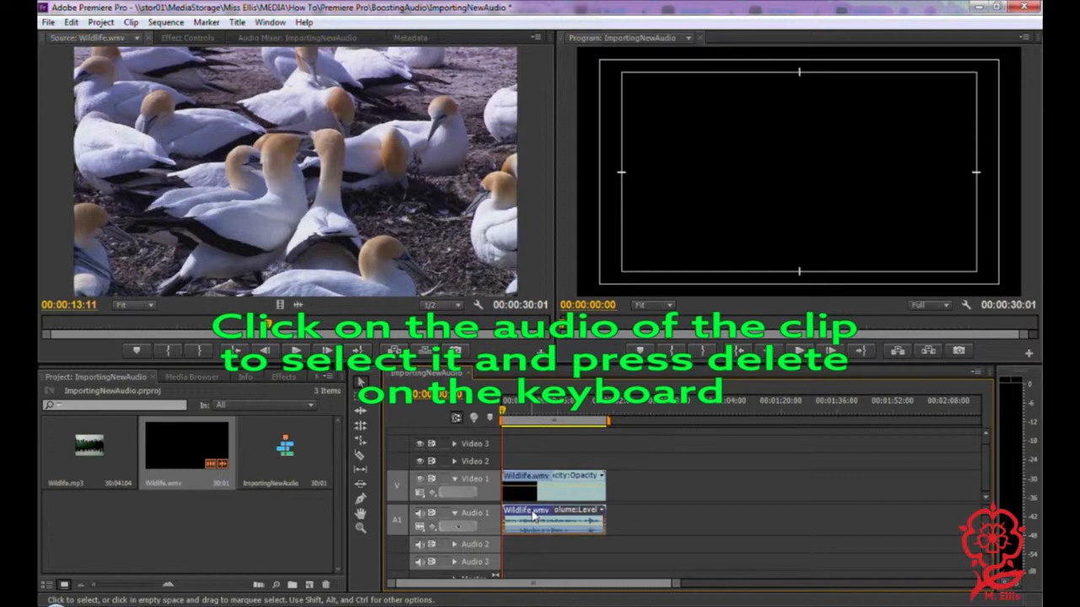
pyautogui.press('Delete')
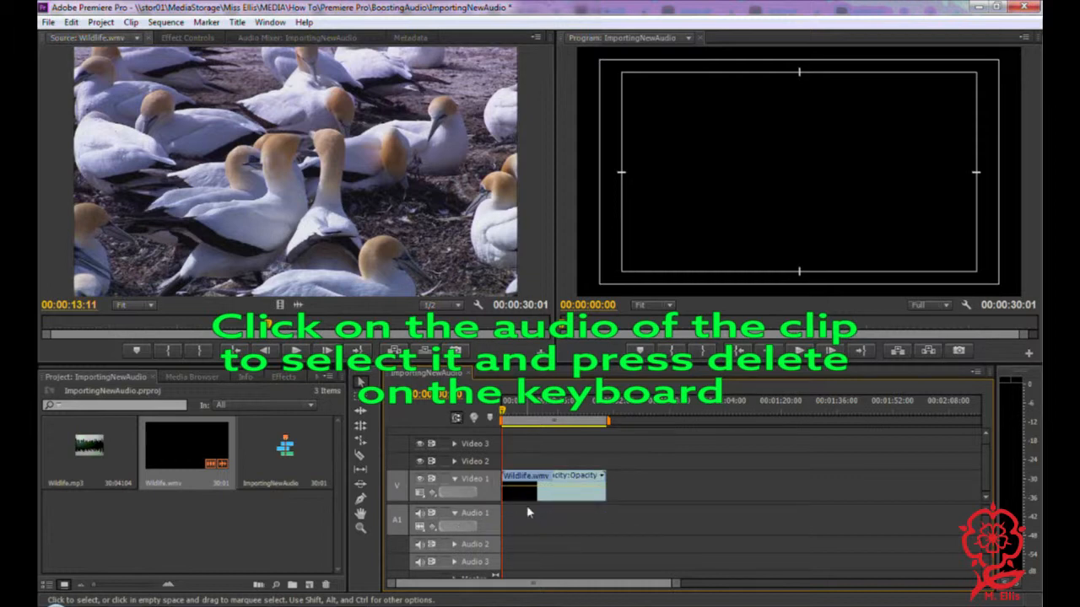
pyautogui.click(84, 449)
pyautogui.moveTo(85, 449); pyautogui.dragTo(504, 525)
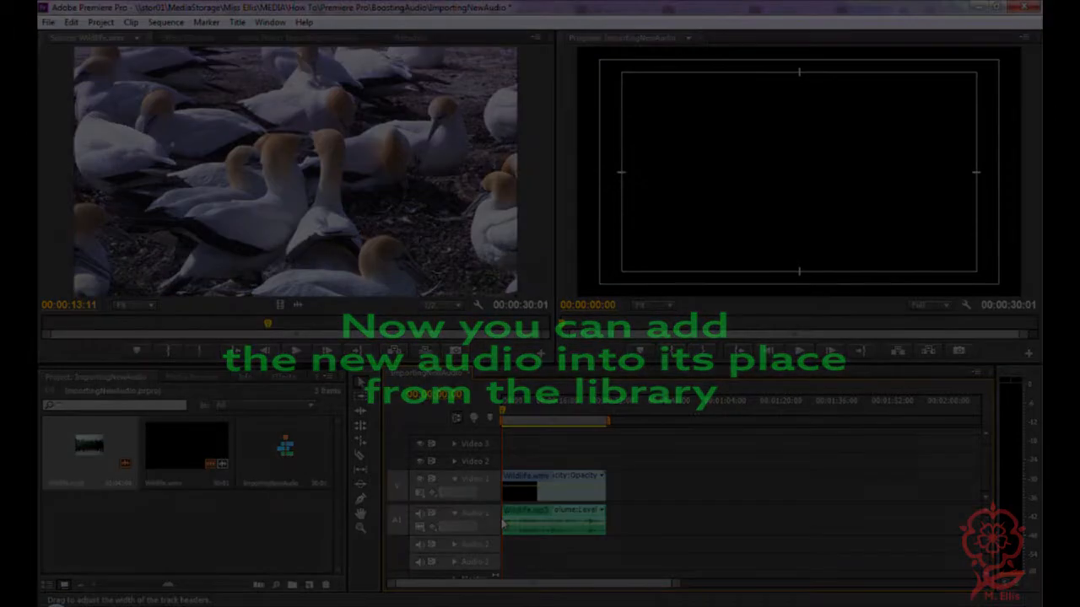